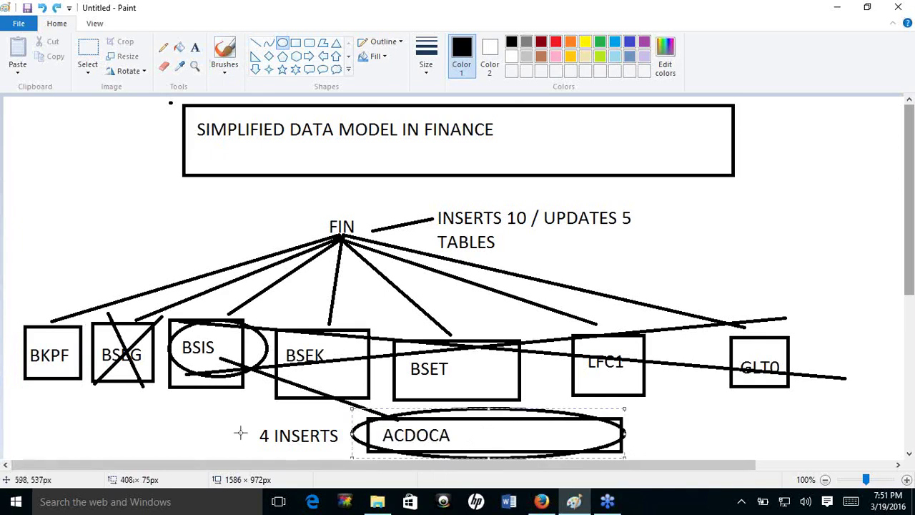
# Circle the BKPF table box with an ellipse about 105 × 111 px
pyautogui.moveTo(16, 315); pyautogui.dragTo(86, 390)
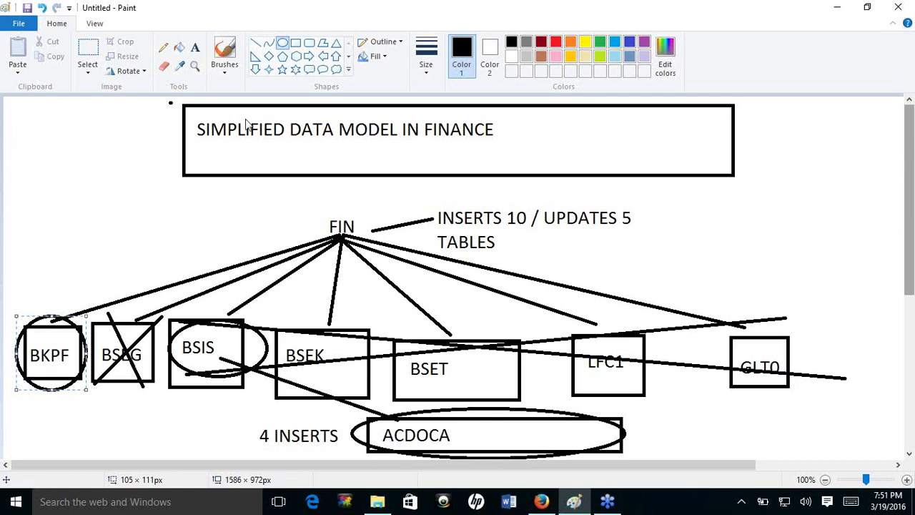
# Start a new blank picture without saving and draw two rectangles side by side, about 221 × 94 px and 280 × 86 px
pyautogui.click(20, 24)
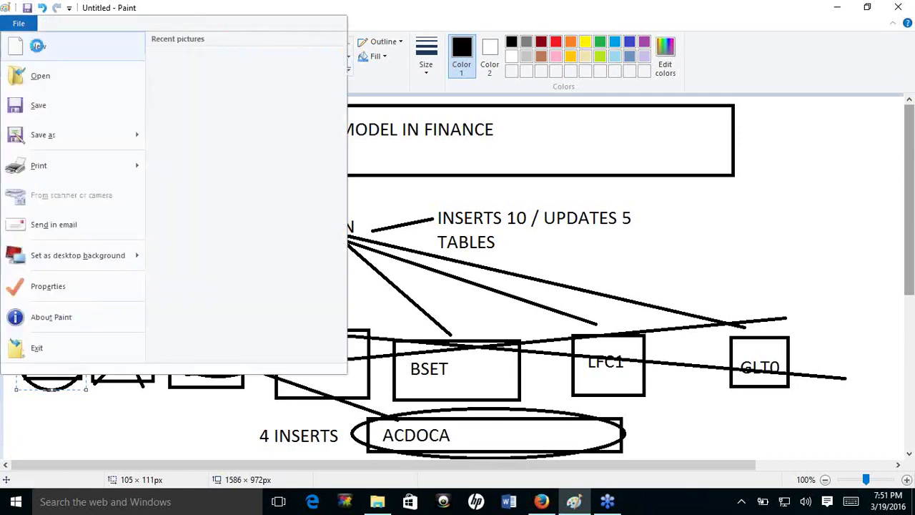
pyautogui.click(37, 46)
pyautogui.click(476, 251)
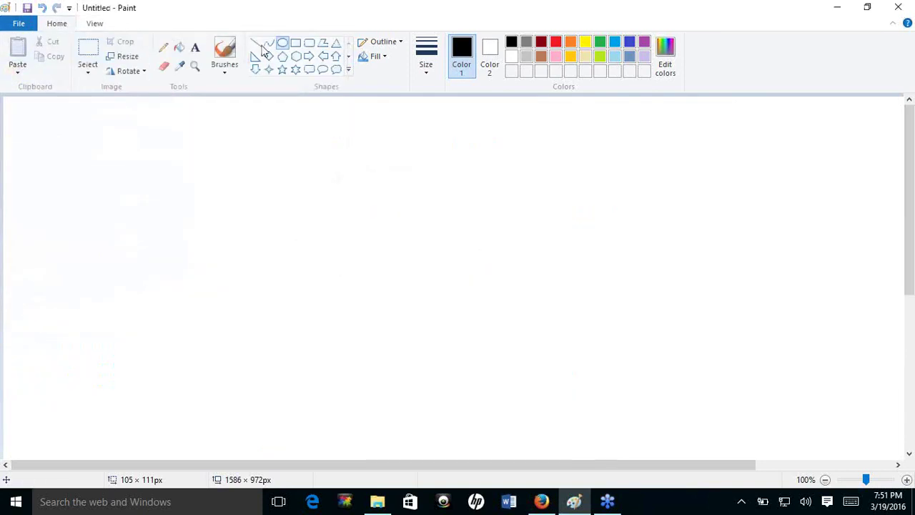
pyautogui.click(296, 43)
pyautogui.moveTo(161, 231); pyautogui.dragTo(309, 293)
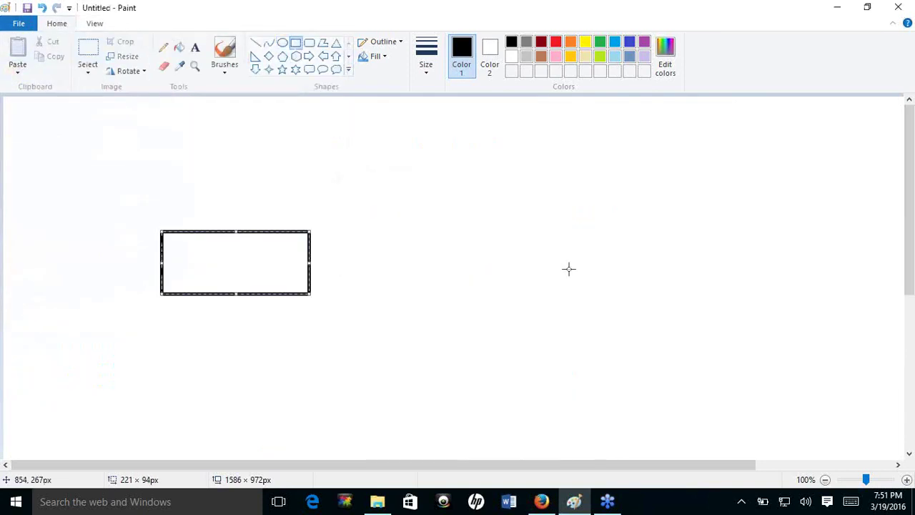
pyautogui.moveTo(434, 233); pyautogui.dragTo(622, 291)
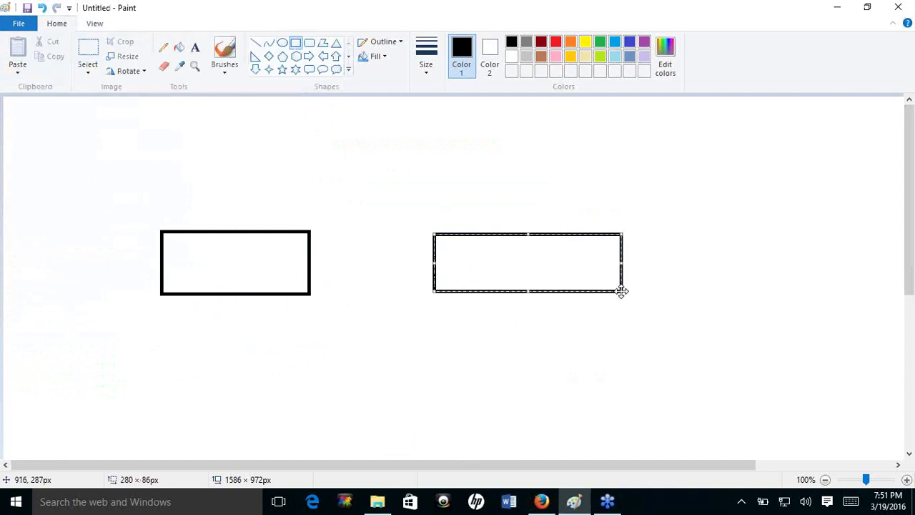
# Label the smaller rectangle BKPF and the wider one ACDOCA with text inside each box
pyautogui.click(196, 49)
pyautogui.moveTo(177, 244); pyautogui.dragTo(281, 283)
pyautogui.write('BKPF')
pyautogui.moveTo(453, 254); pyautogui.dragTo(576, 280)
pyautogui.write('ACDOCA')
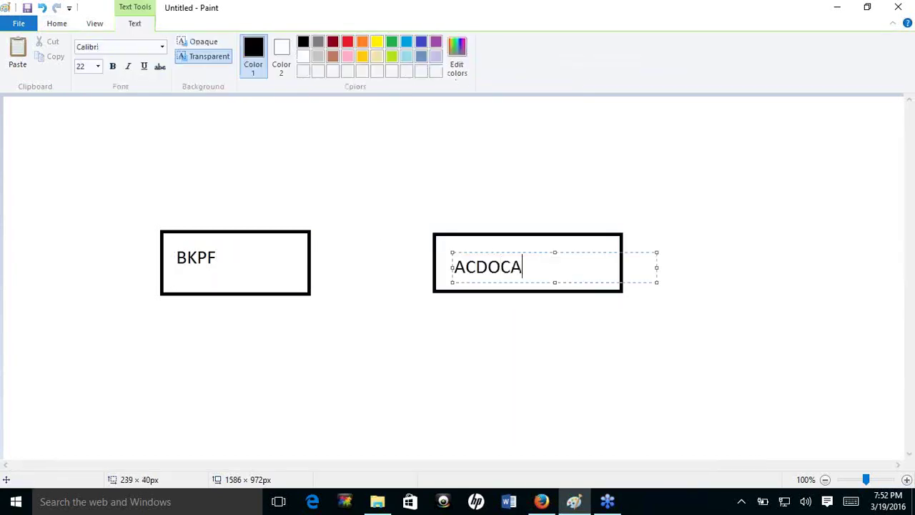
pyautogui.click(291, 165)
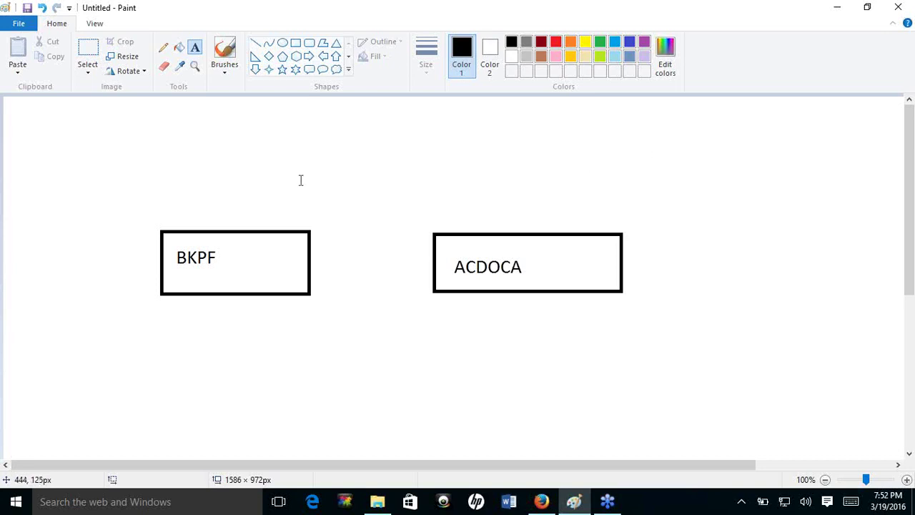
# Start another blank picture without saving and draw a large rectangular frame about 765 × 464 px
pyautogui.click(21, 26)
pyautogui.click(32, 51)
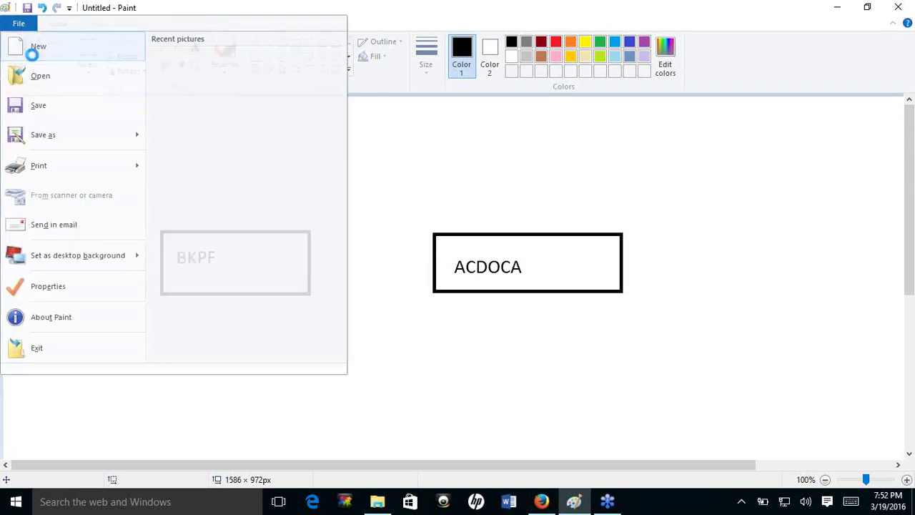
pyautogui.click(480, 250)
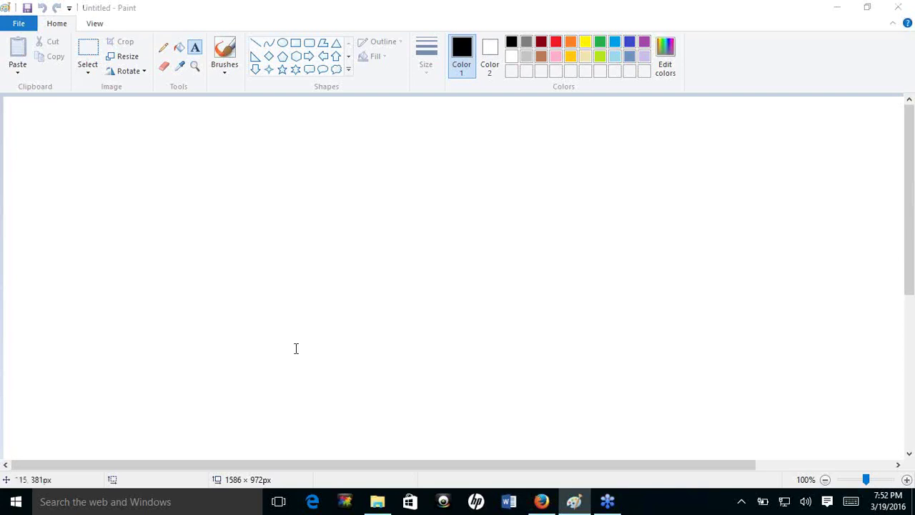
pyautogui.click(51, 319)
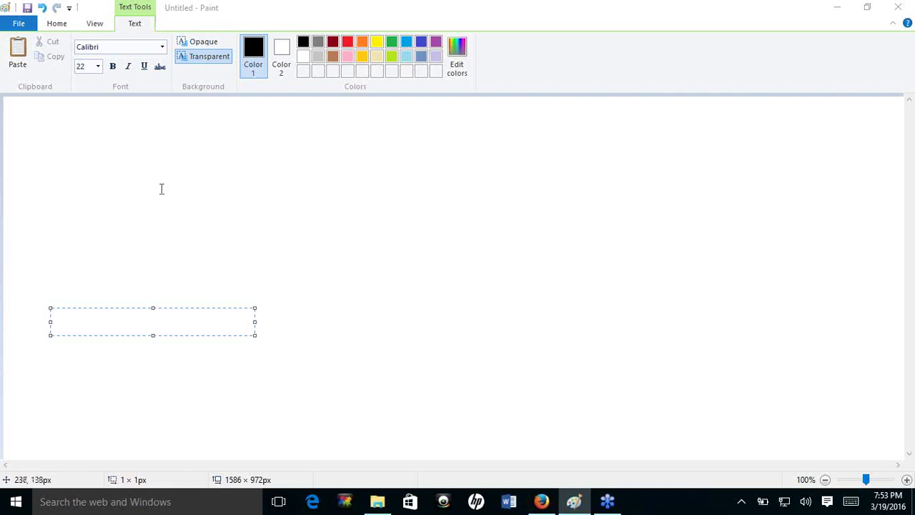
pyautogui.click(57, 23)
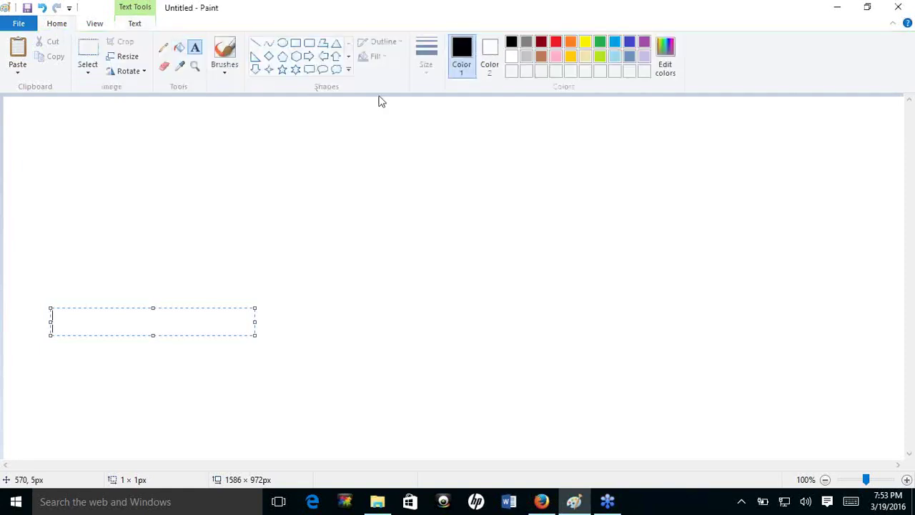
pyautogui.click(295, 43)
pyautogui.moveTo(184, 131)
pyautogui.mouseDown()
pyautogui.moveTo(264, 157)
pyautogui.moveTo(696, 441)
pyautogui.mouseUp()
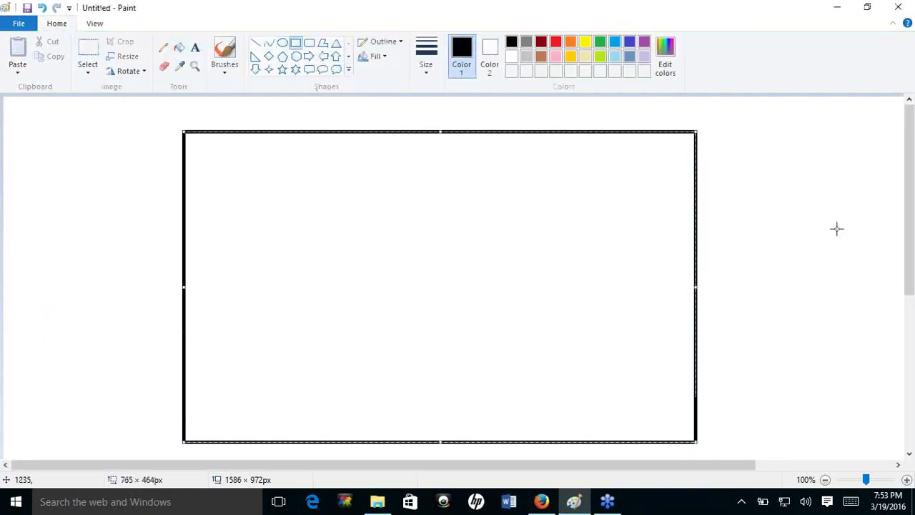
# Add the heading "SIMPLE DATA MODEL" inside the frame near its upper edge
pyautogui.click(198, 50)
pyautogui.moveTo(204, 151); pyautogui.dragTo(658, 231)
pyautogui.write('SI')
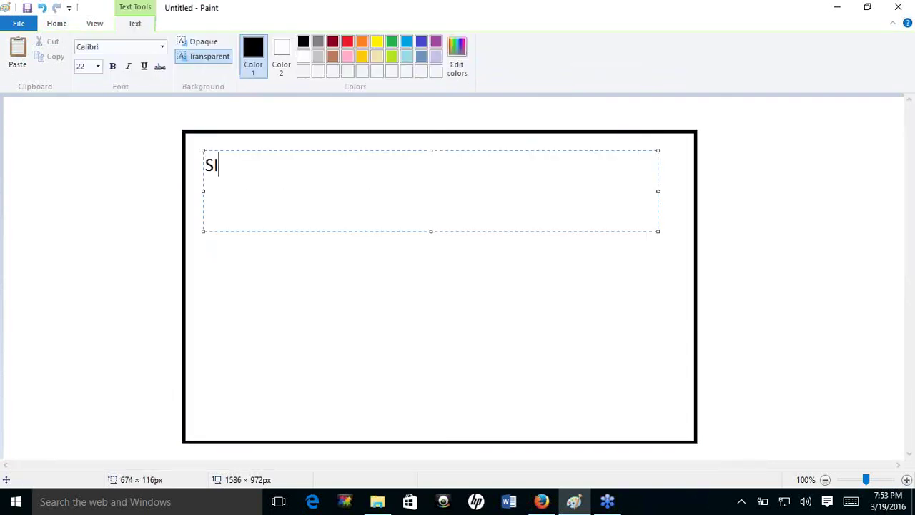
pyautogui.write('MPLE DATA D')
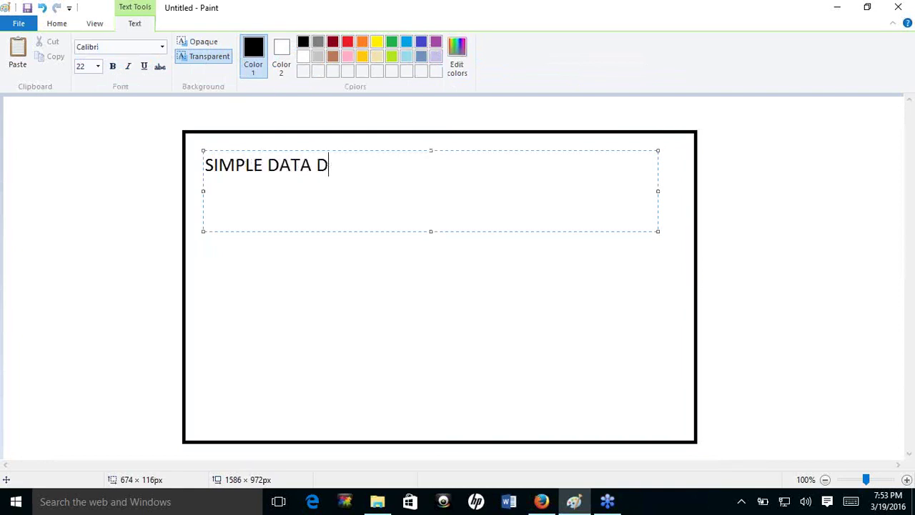
pyautogui.press('BackSpace')
pyautogui.write('MODEL')
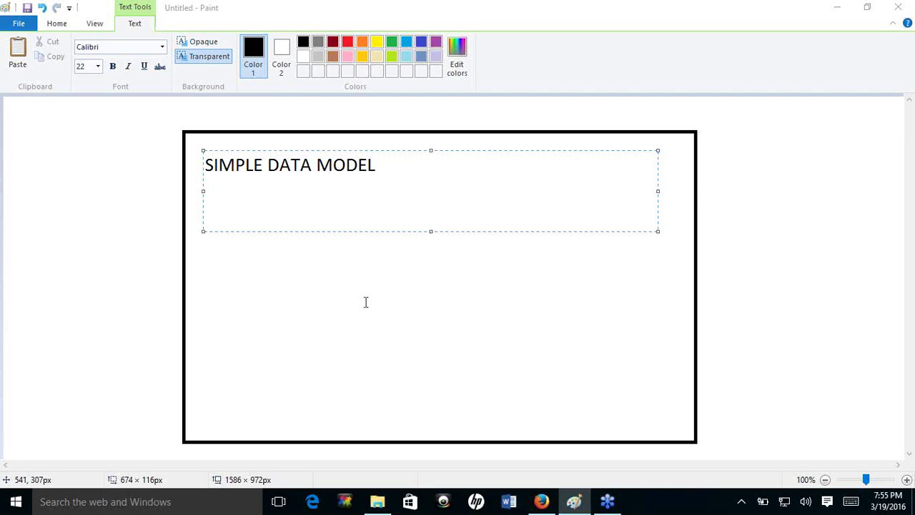
pyautogui.click(432, 287)
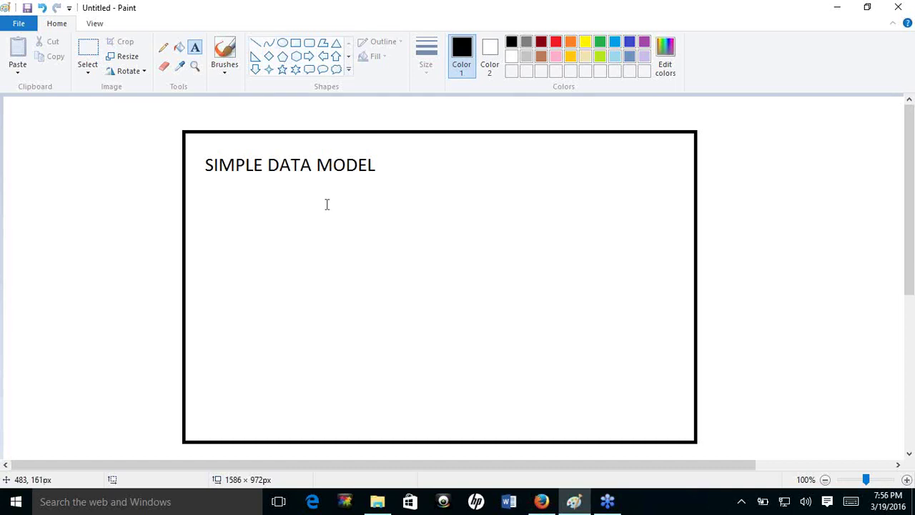
# Add the text line "SLOG - 26 TABLES - 4 TABLES" inside the frame below the heading
pyautogui.click(295, 42)
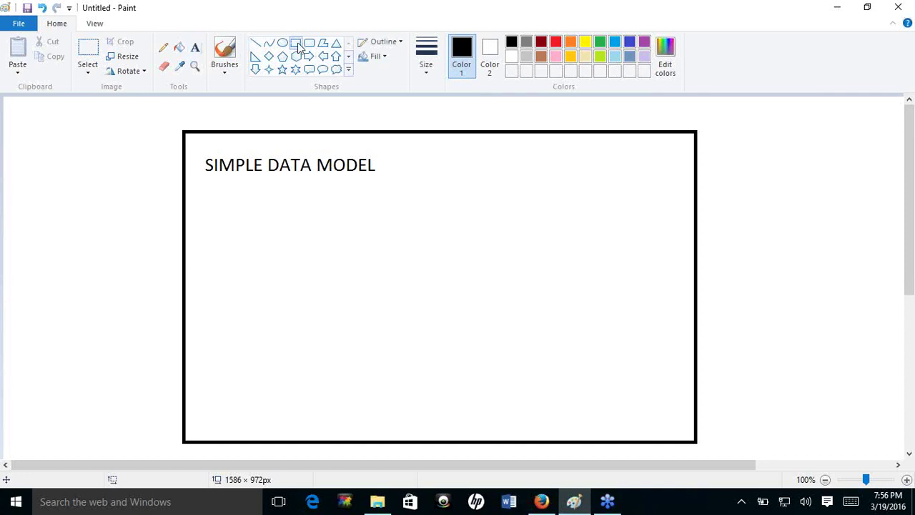
pyautogui.click(193, 48)
pyautogui.moveTo(221, 234); pyautogui.dragTo(643, 331)
pyautogui.write('SSIMP')
pyautogui.press('BackSpace')
pyautogui.press('BackSpace')
pyautogui.press('BackSpace')
pyautogui.press('BackSpace')
pyautogui.write('LOG - 26 TABLE')
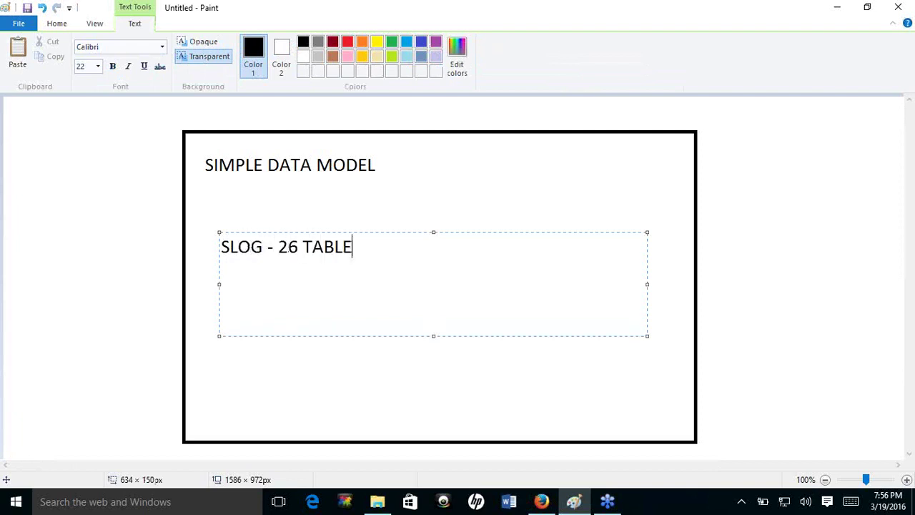
pyautogui.write('S - 4 TABLES')
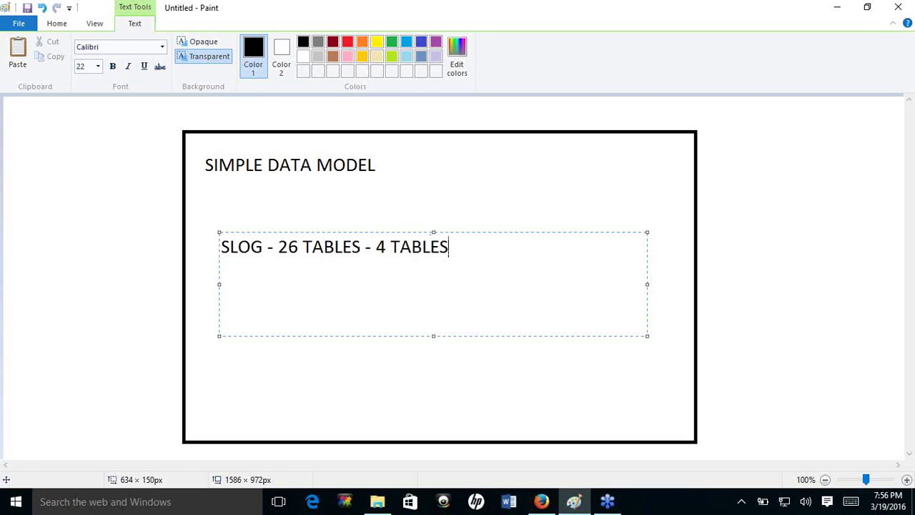